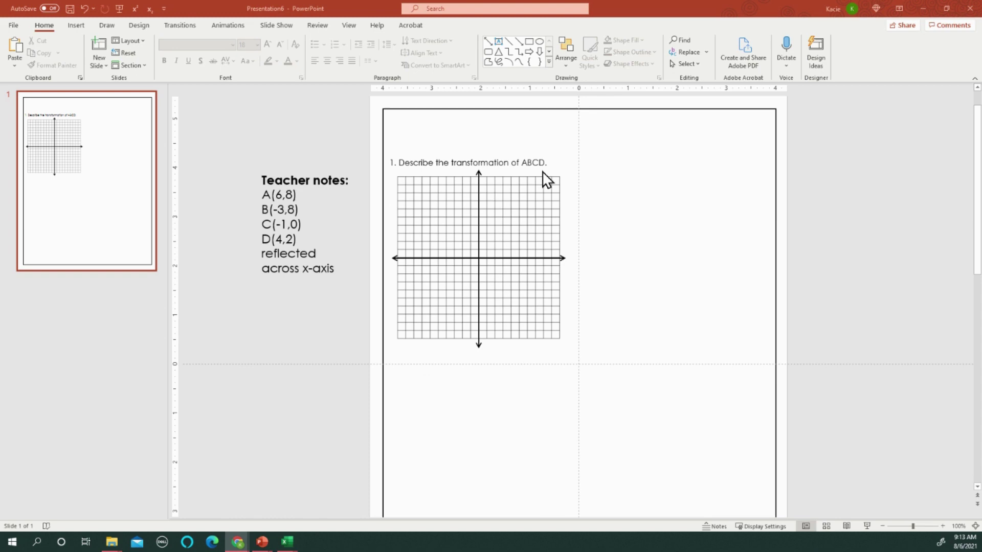
Nudge the Teacher notes text box slightly left, next to the coordinate grid.
{"action": "left_click", "coordinate": [312, 180]}
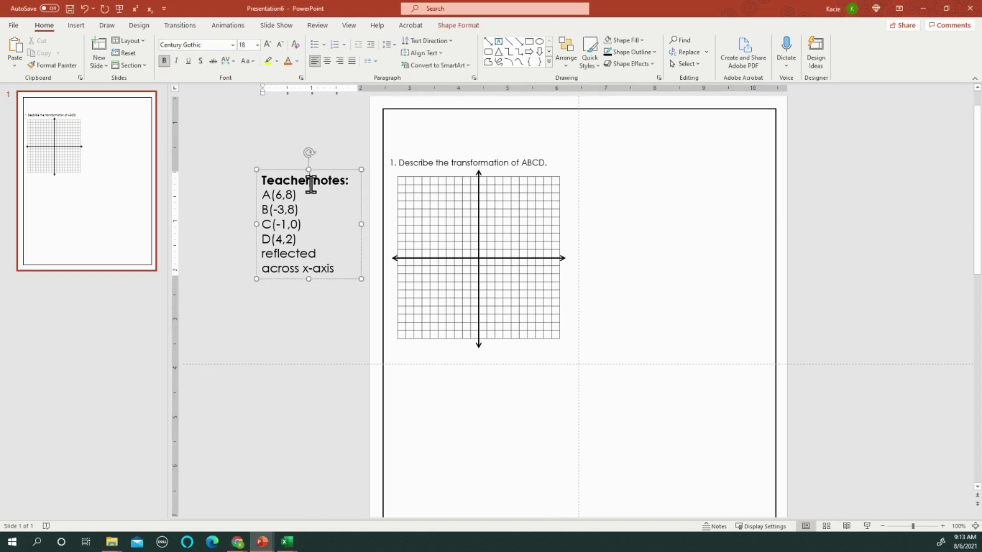
{"action": "mouse_move", "coordinate": [262, 169]}
{"action": "left_mouse_down"}
{"action": "mouse_move", "coordinate": [255, 184]}
{"action": "mouse_move", "coordinate": [256, 164]}
{"action": "mouse_move", "coordinate": [261, 170]}
{"action": "left_mouse_up"}
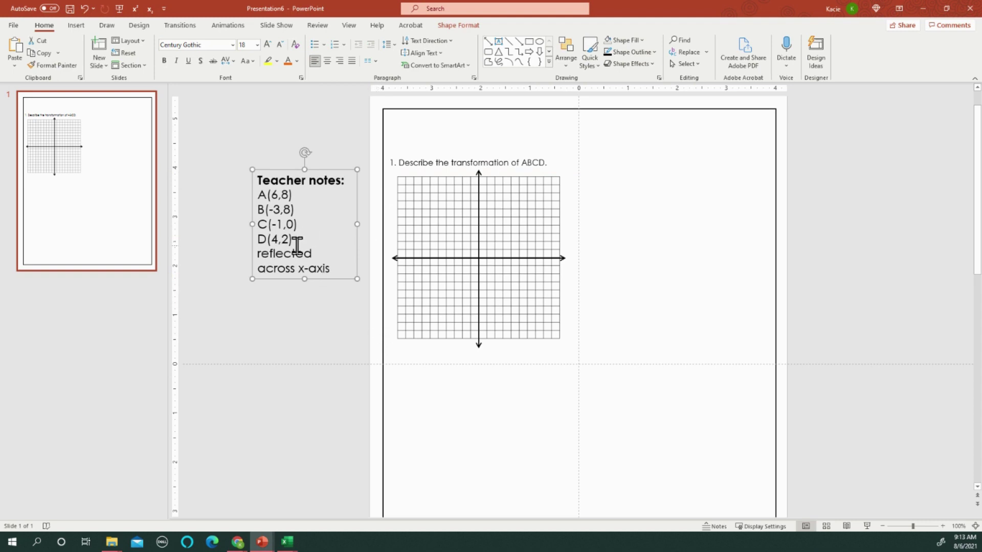
Draw a small oval to the right of the coordinate grid.
{"action": "left_click", "coordinate": [80, 26]}
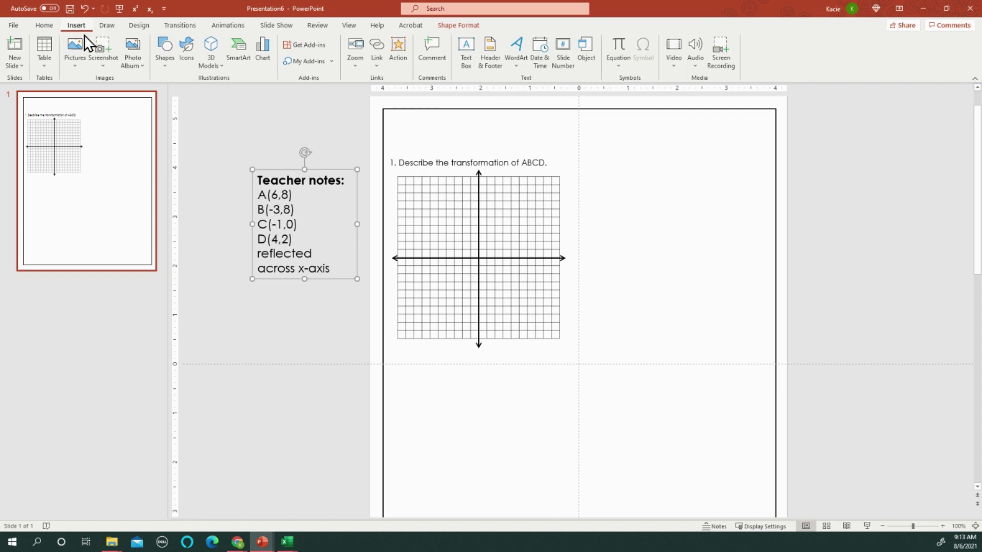
{"action": "left_click", "coordinate": [160, 65]}
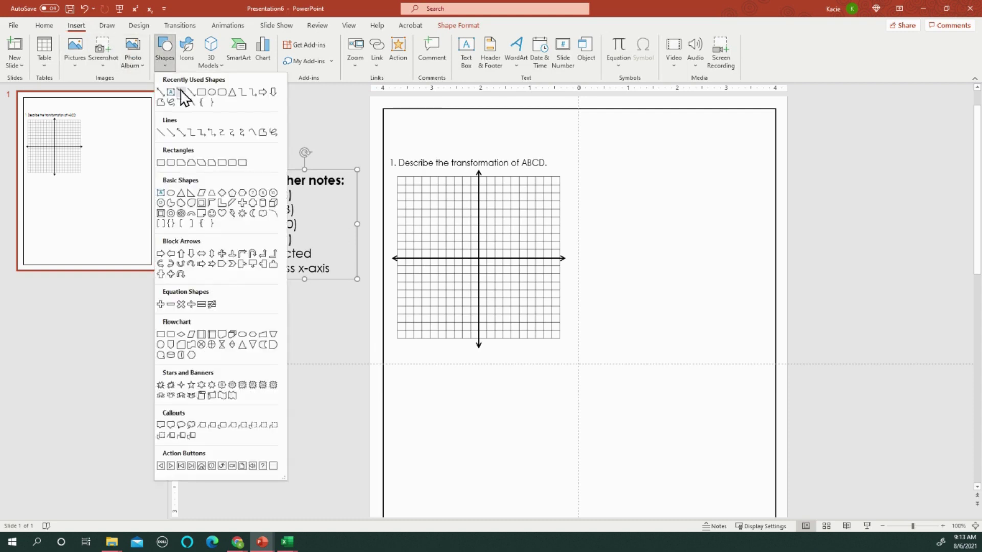
{"action": "left_click", "coordinate": [210, 93]}
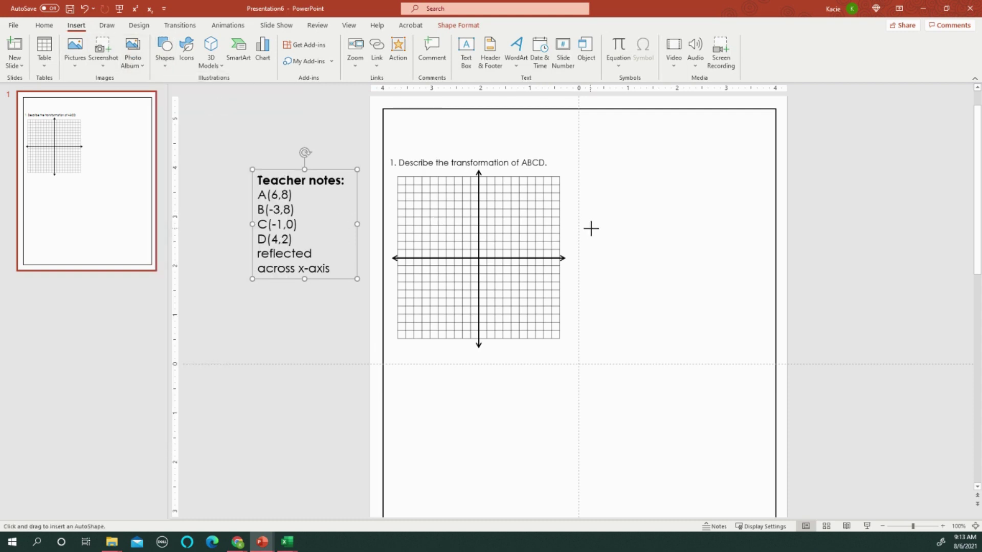
{"action": "left_click_drag", "start_coordinate": [592, 228], "coordinate": [597, 233]}
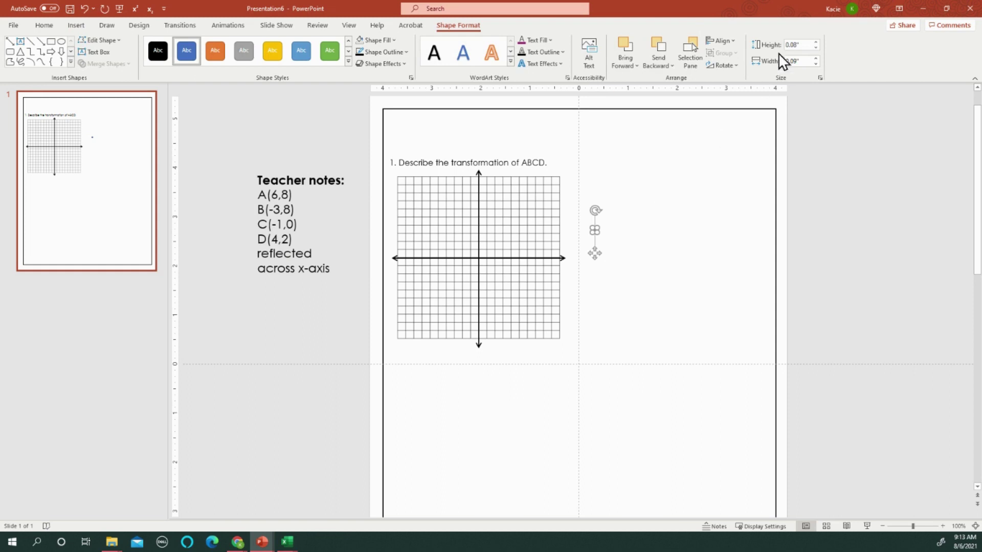
Resize the oval to 0.05 by 0.05 inches and fill it black.
{"action": "left_click", "coordinate": [800, 46]}
{"action": "key", "text": "Return"}
{"action": "scroll", "coordinate": [801, 46], "scroll_direction": "up", "scroll_amount": 2}
{"action": "left_click", "coordinate": [452, 24]}
{"action": "left_click", "coordinate": [796, 62]}
{"action": "left_click", "coordinate": [803, 61]}
{"action": "key", "text": "Return"}
{"action": "left_click", "coordinate": [372, 43]}
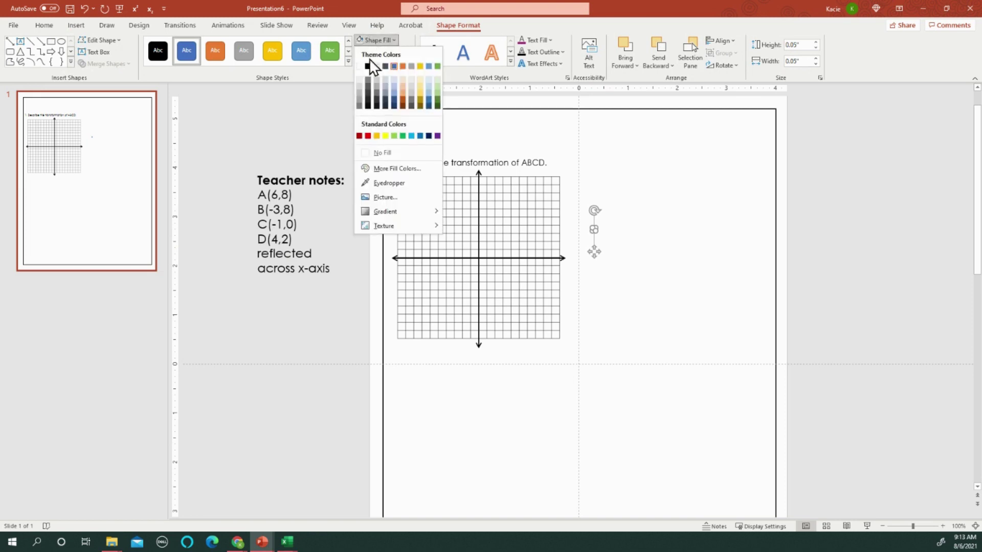
{"action": "left_click", "coordinate": [369, 67]}
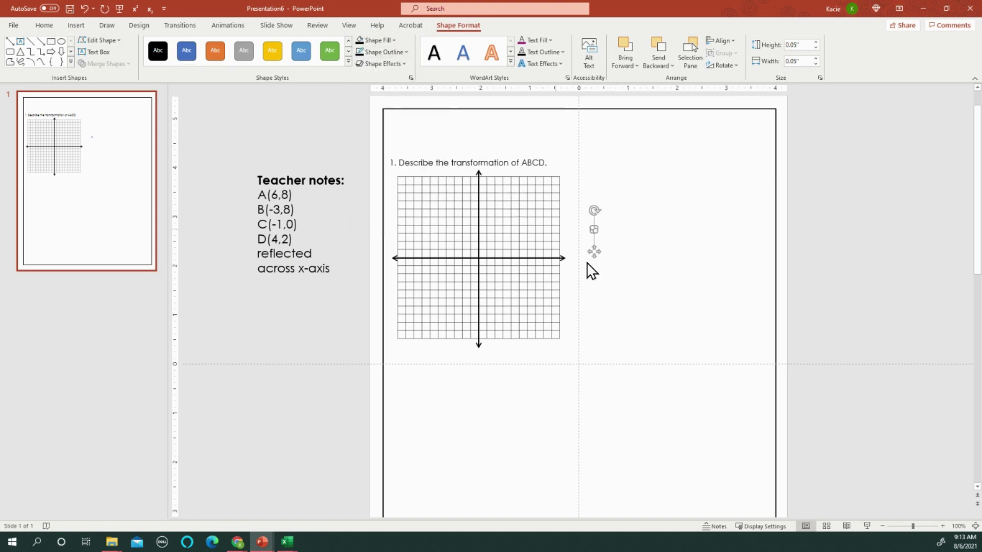
Move the dot to B(-3,8) and copy it to mark D(4,2) and C(-1,0).
{"action": "left_click_drag", "start_coordinate": [596, 253], "coordinate": [455, 217]}
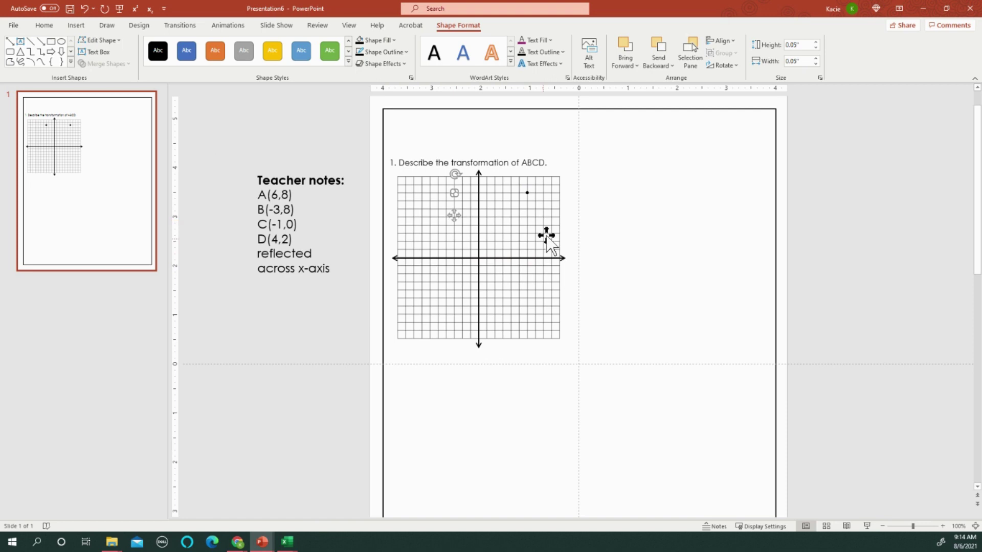
{"action": "left_click", "coordinate": [599, 228]}
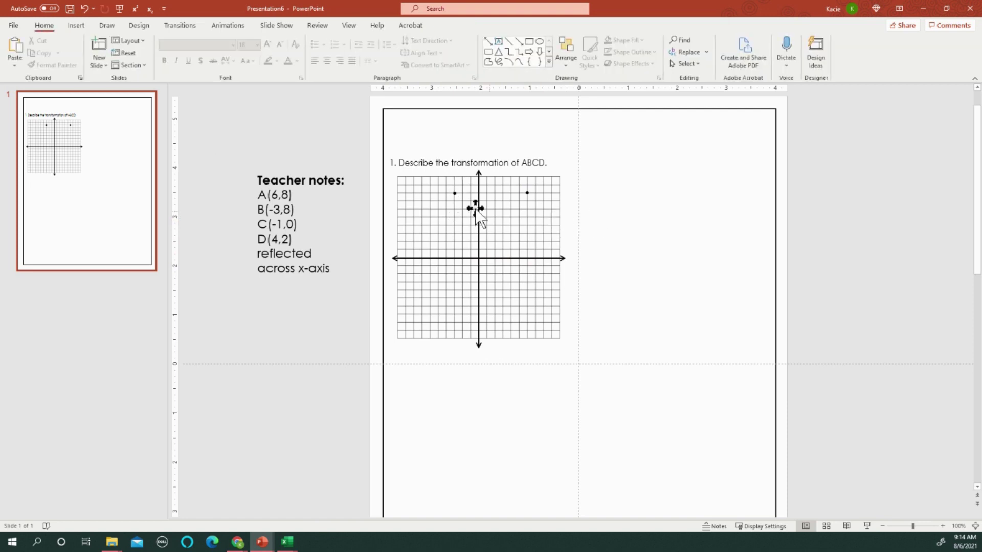
{"action": "left_click", "coordinate": [453, 194]}
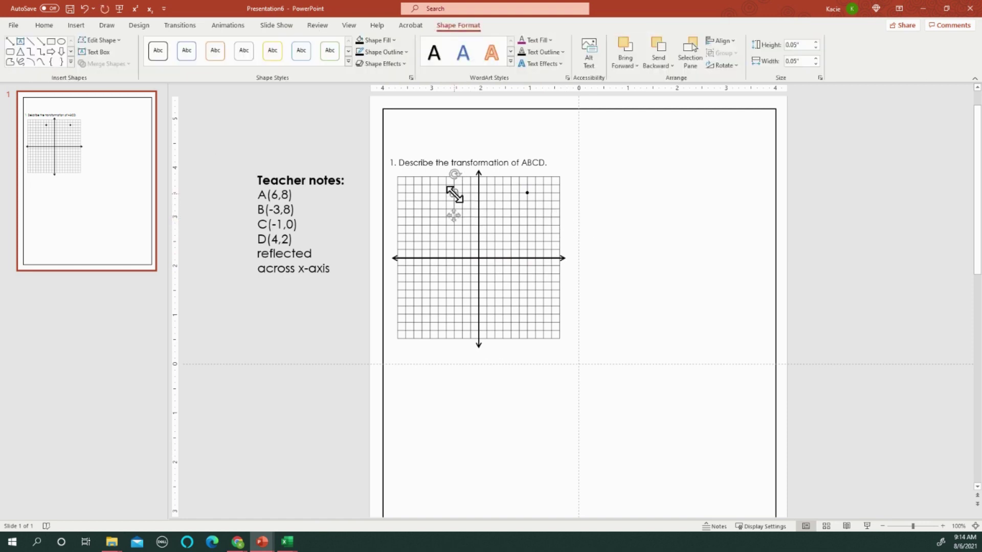
{"action": "left_click_drag", "start_coordinate": [453, 195], "coordinate": [470, 276]}
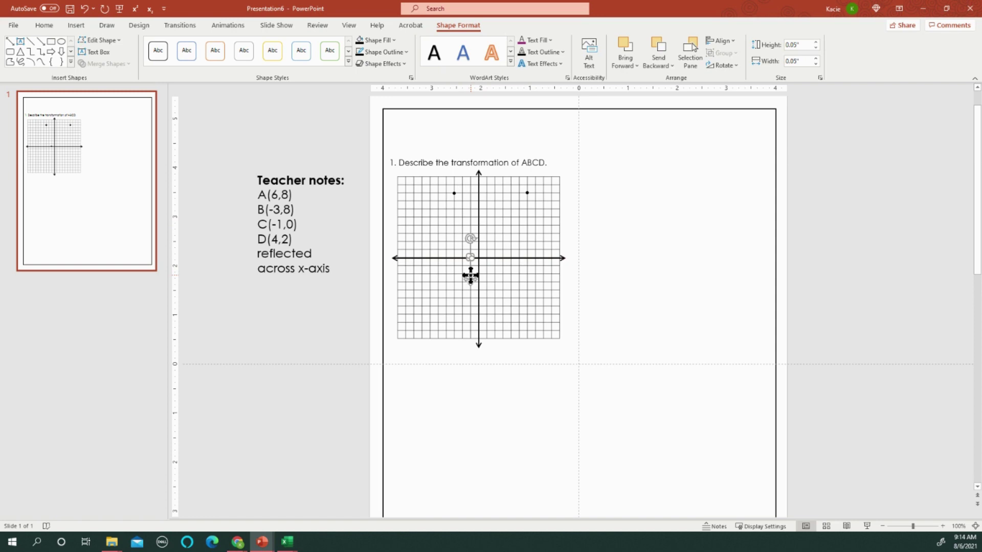
{"action": "key", "text": "ctrl+v"}
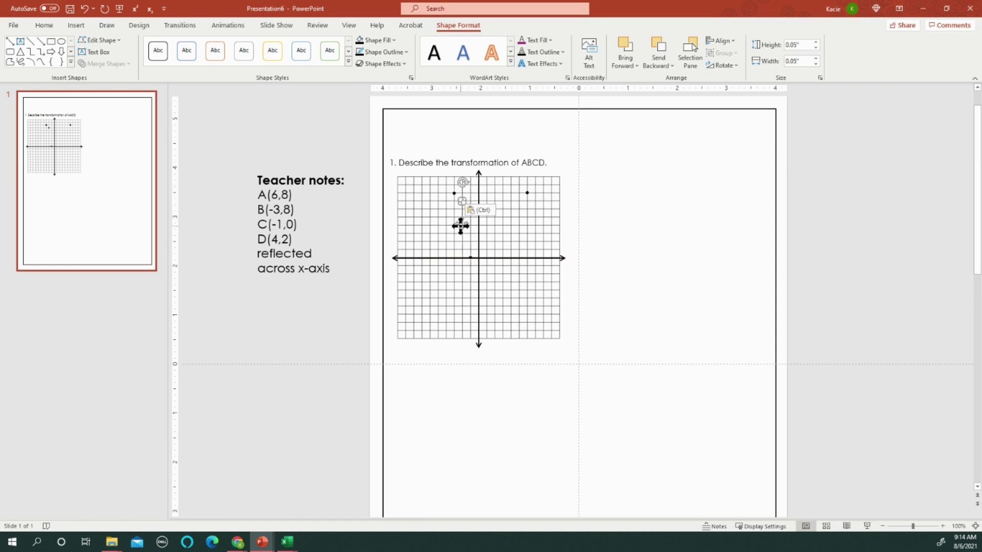
{"action": "left_click_drag", "start_coordinate": [483, 245], "coordinate": [509, 267]}
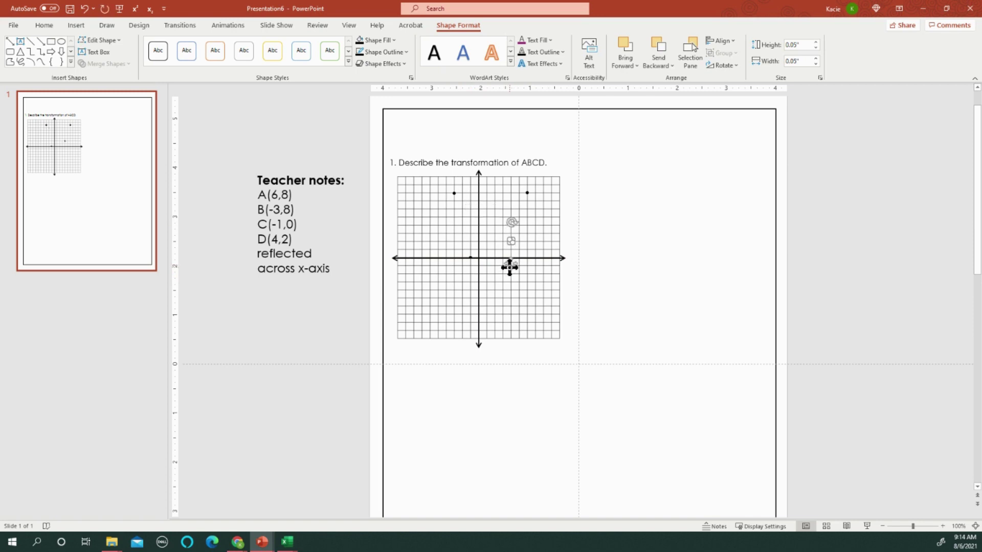
{"action": "left_click_drag", "start_coordinate": [471, 258], "coordinate": [474, 266]}
{"action": "left_click", "coordinate": [605, 284]}
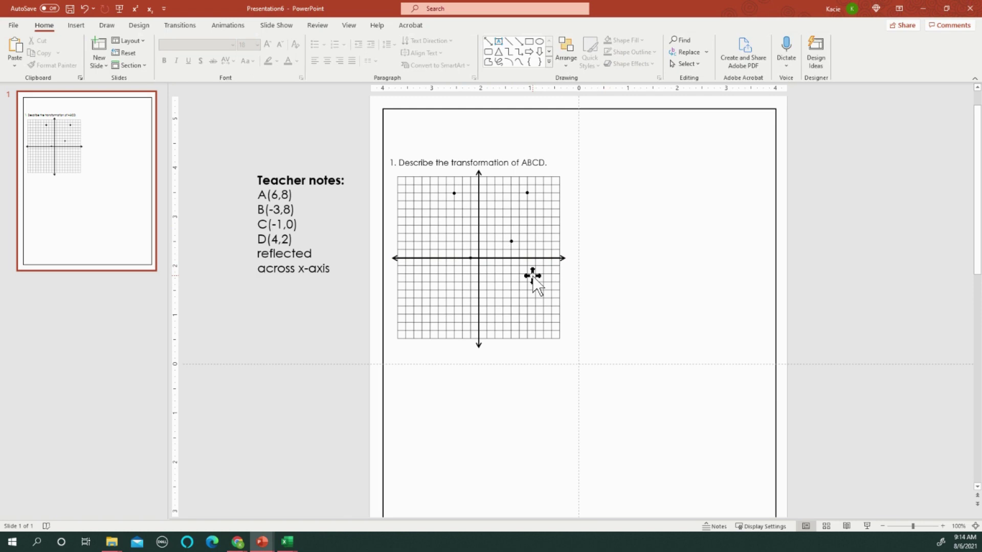
Resize all four vertex dots to 0.1 by 0.1 inches and nudge them left and up.
{"action": "left_click_drag", "start_coordinate": [601, 175], "coordinate": [432, 280]}
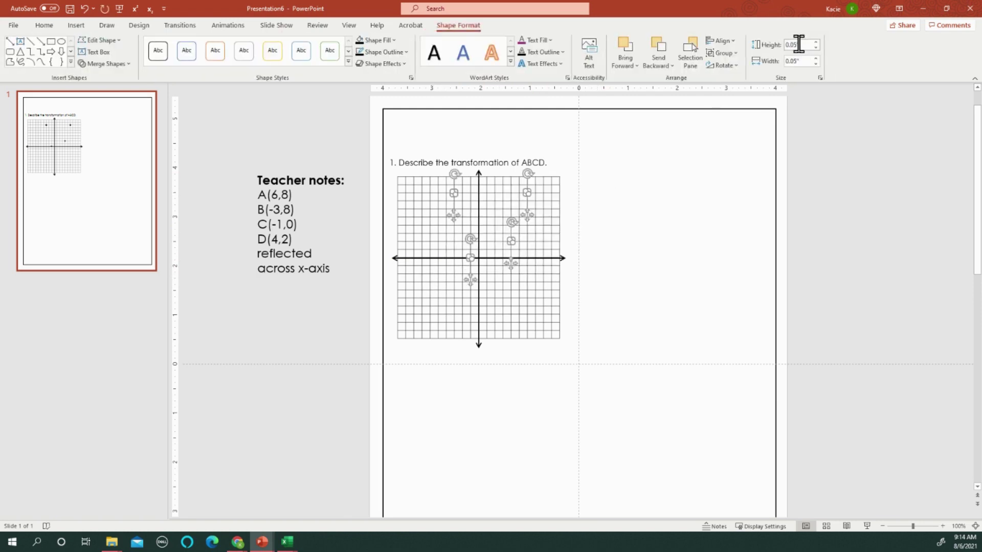
{"action": "left_click", "coordinate": [816, 42]}
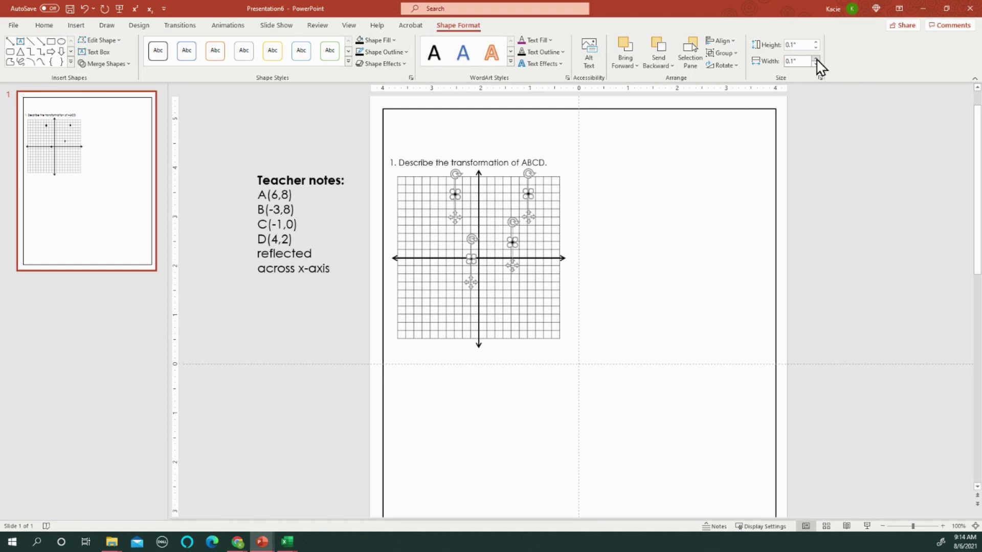
{"action": "key", "text": "ctrl+Left"}
{"action": "key", "text": "ctrl+Left"}
{"action": "key", "text": "ctrl+Up"}
{"action": "key", "text": "ctrl+Up"}
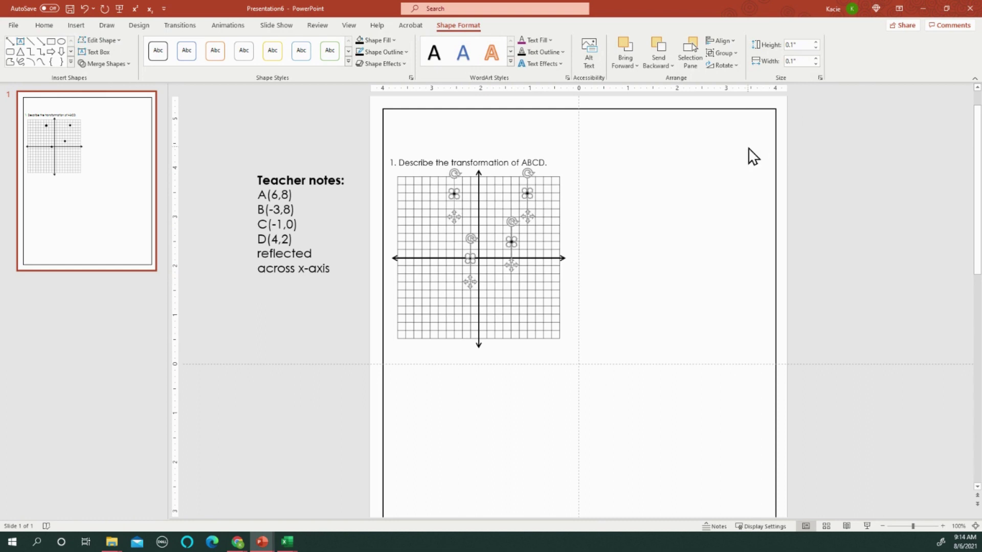
{"action": "left_click", "coordinate": [625, 237]}
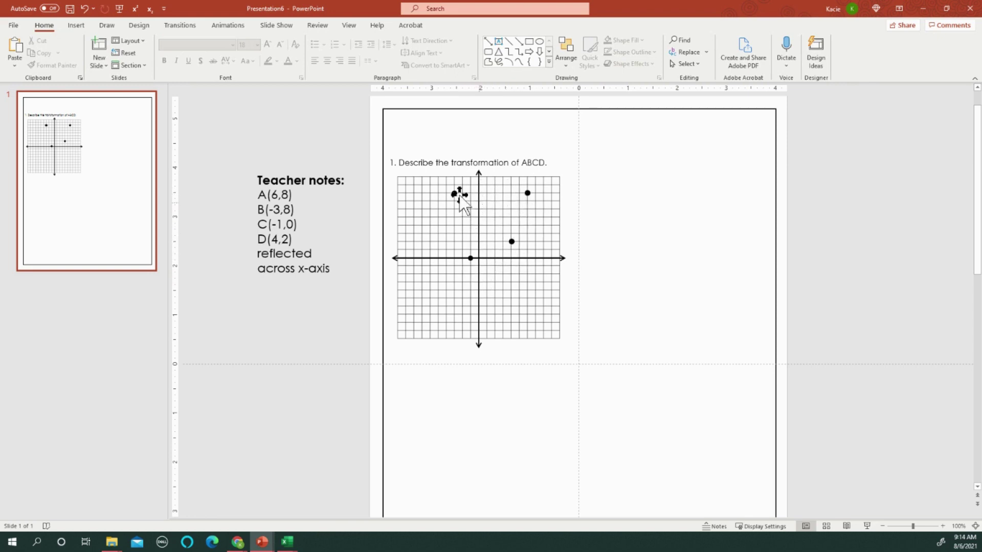
Draw a freeform polygon through points C, D, A, B and back to C.
{"action": "left_click", "coordinate": [76, 25]}
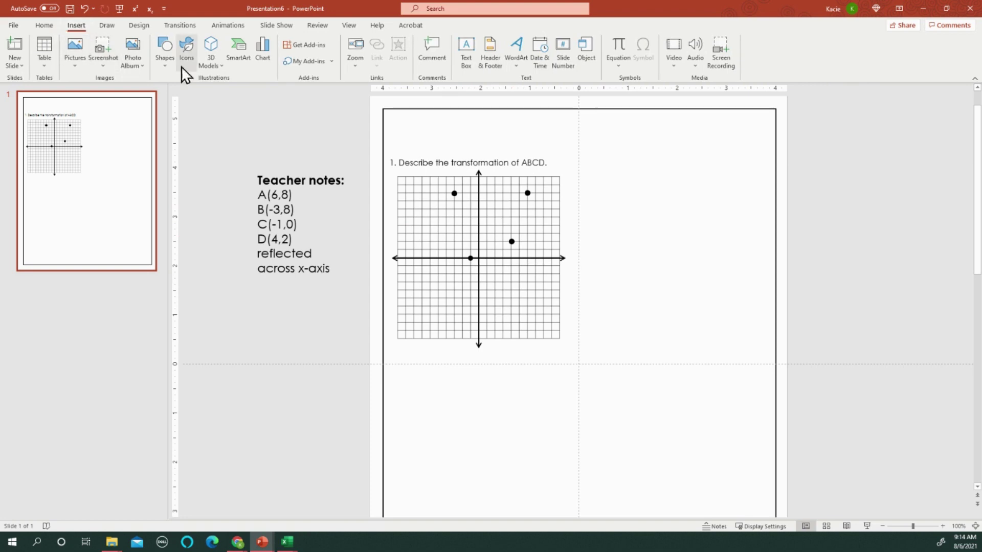
{"action": "left_click", "coordinate": [164, 51]}
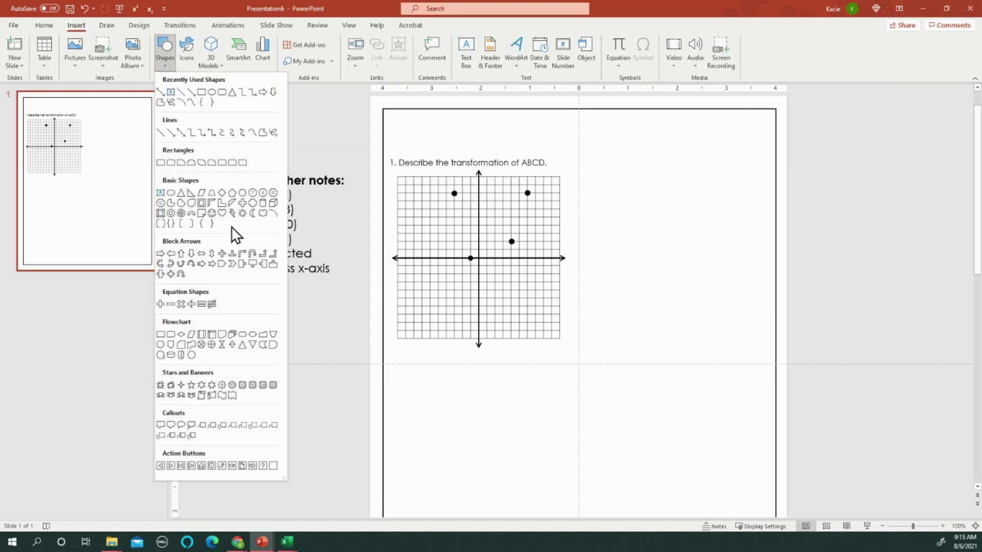
{"action": "left_click", "coordinate": [160, 103]}
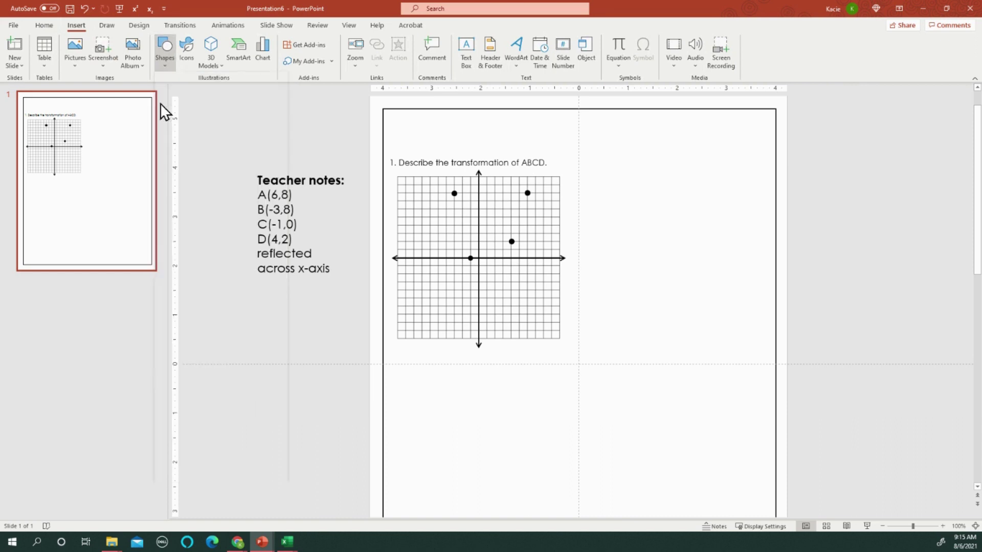
{"action": "left_click", "coordinate": [470, 259]}
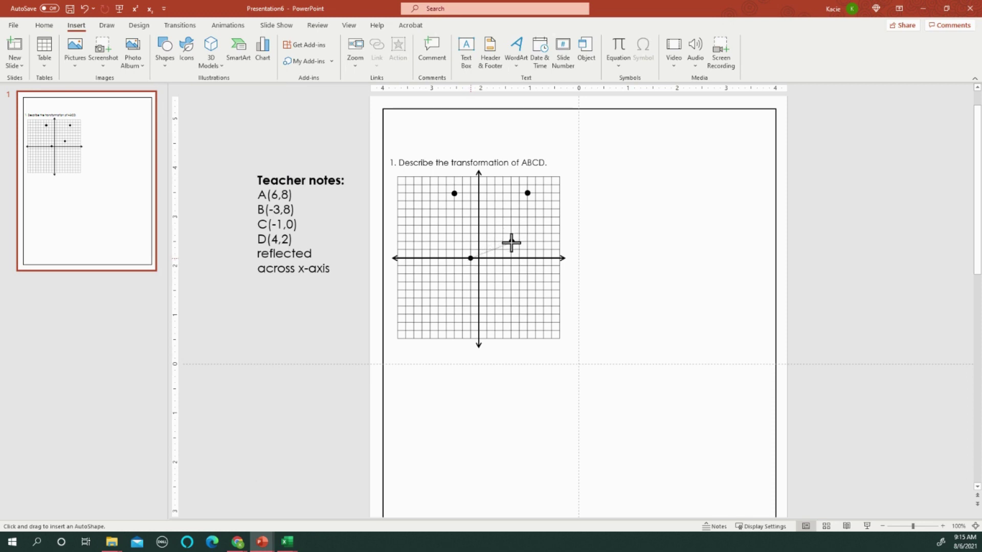
{"action": "left_click", "coordinate": [511, 241]}
{"action": "left_click", "coordinate": [528, 193]}
{"action": "left_click", "coordinate": [454, 193]}
{"action": "left_click", "coordinate": [469, 259]}
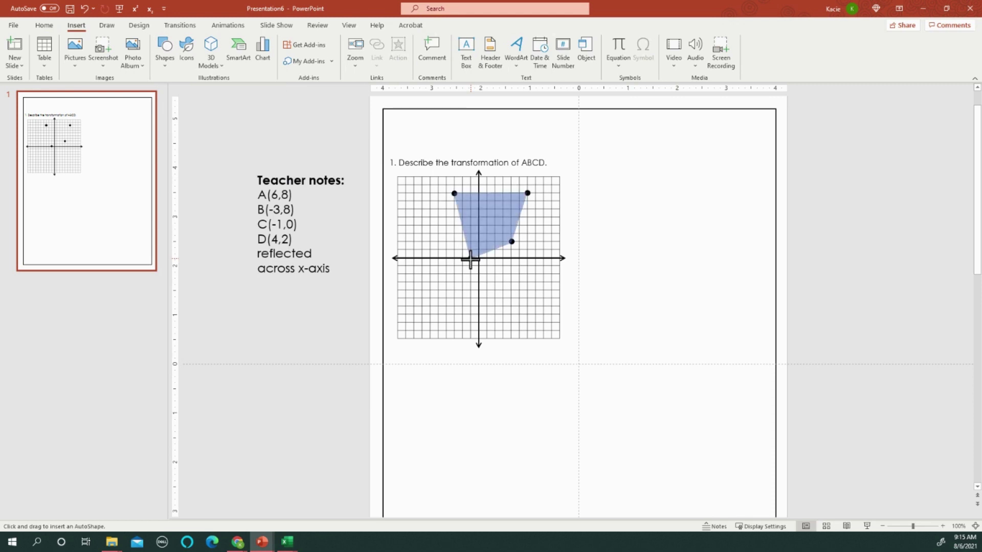
{"action": "left_click", "coordinate": [468, 257]}
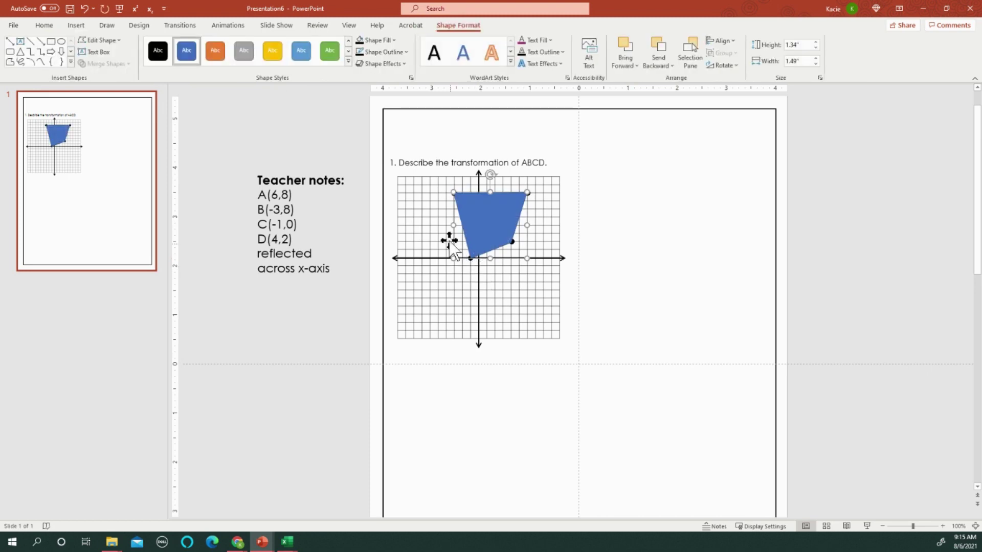
Remove the quadrilateral's fill and set its outline weight to 2¼ pt.
{"action": "left_click", "coordinate": [371, 41]}
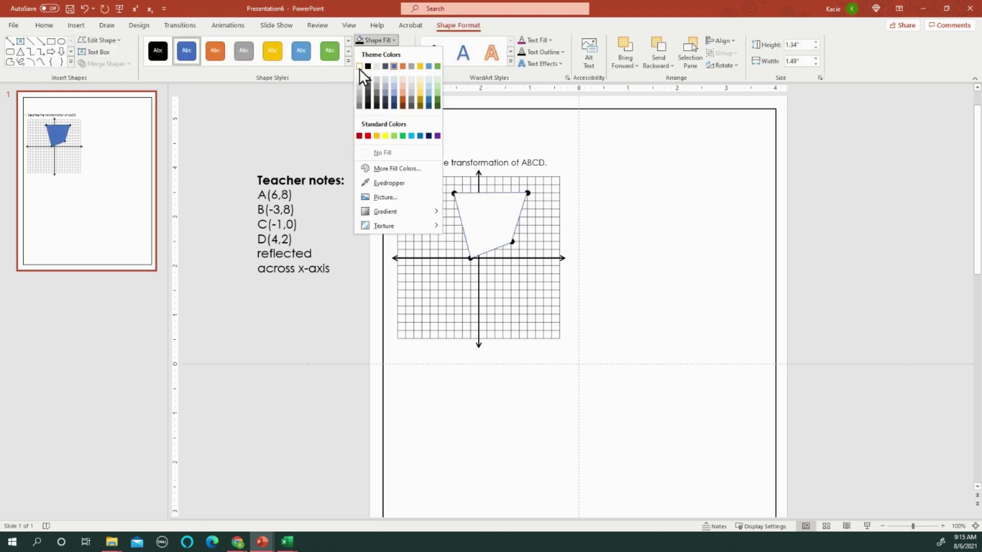
{"action": "left_click", "coordinate": [378, 151]}
{"action": "left_click", "coordinate": [377, 50]}
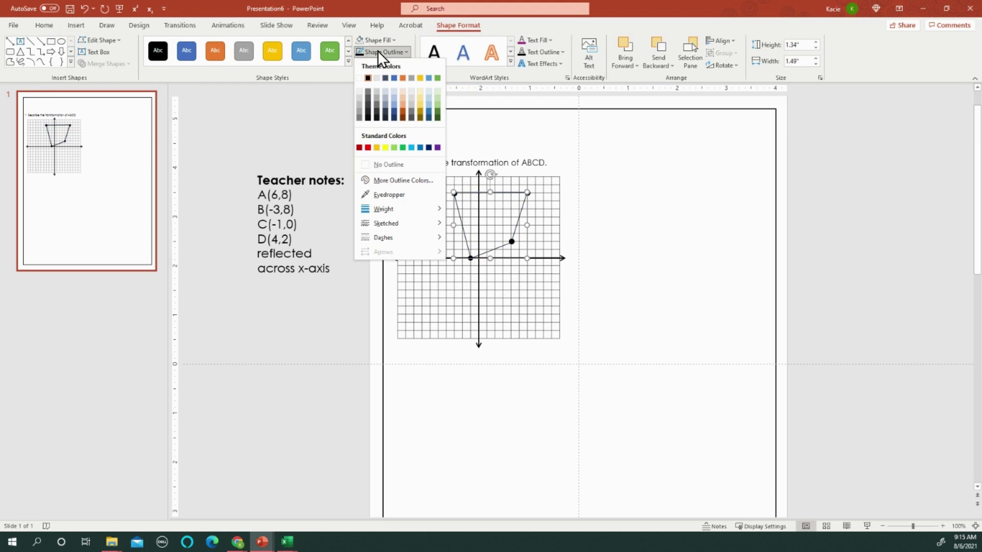
{"action": "mouse_move", "coordinate": [389, 206]}
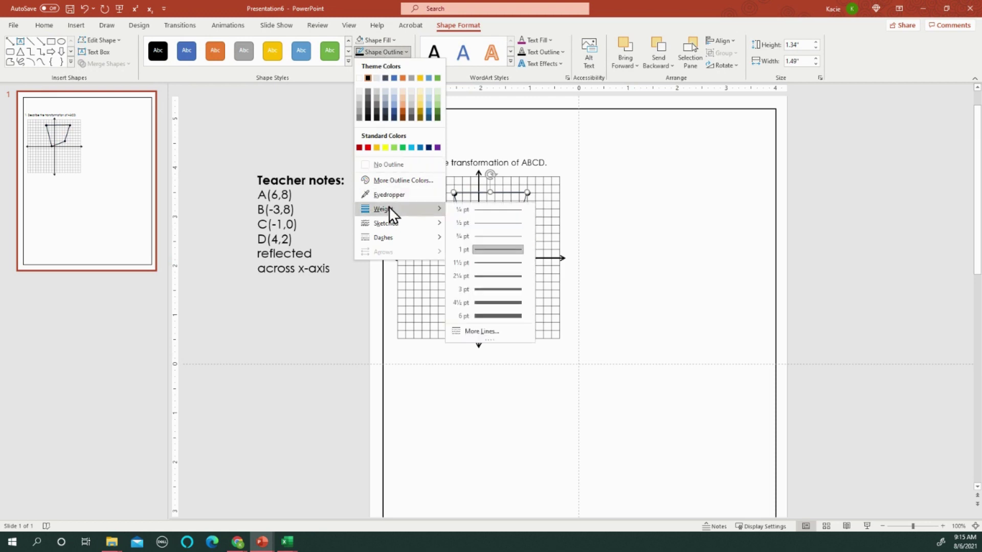
{"action": "left_click", "coordinate": [484, 276]}
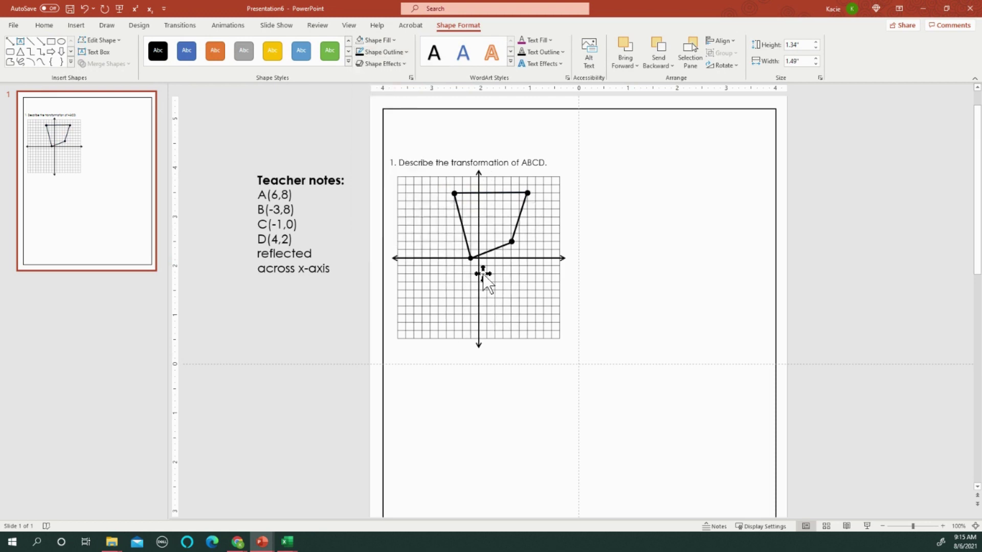
{"action": "left_click", "coordinate": [599, 217]}
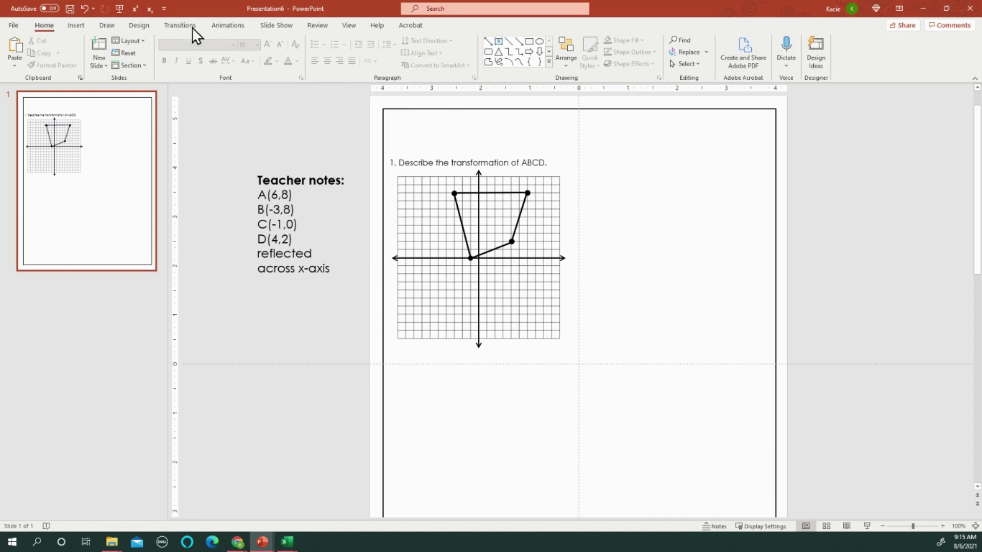
Add a Century Gothic size 12 text box 'A' and place it beside vertex A.
{"action": "left_click", "coordinate": [77, 26]}
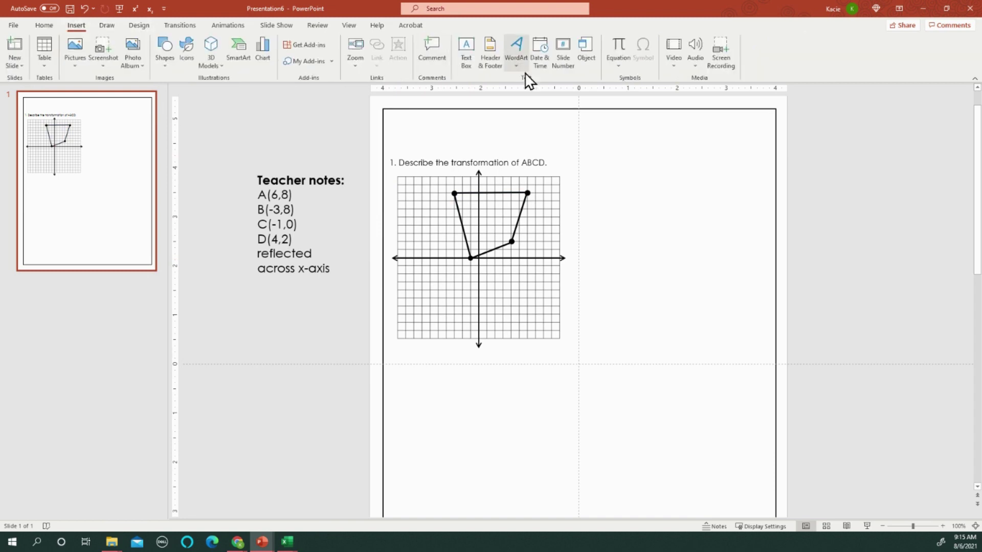
{"action": "left_click", "coordinate": [463, 60]}
{"action": "left_click", "coordinate": [573, 172]}
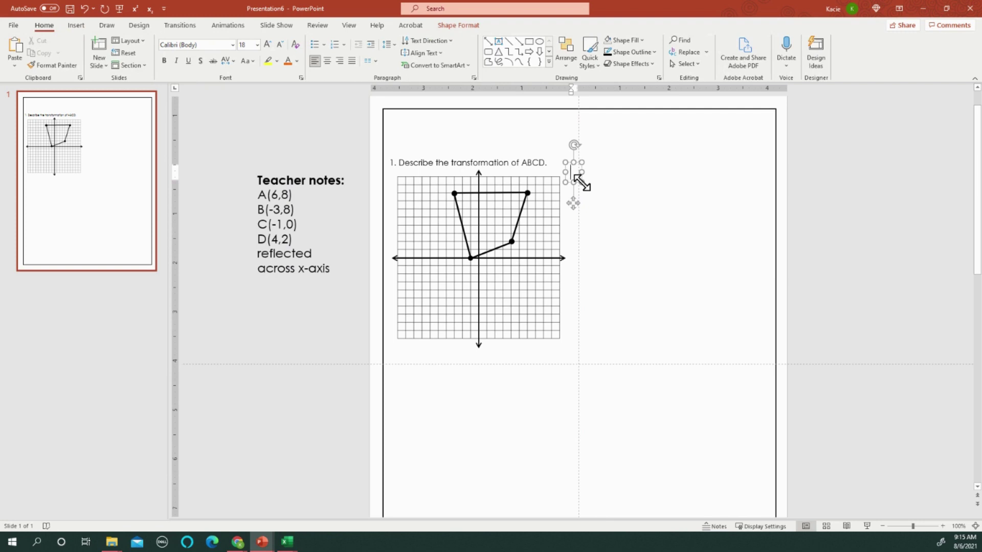
{"action": "type", "text": "A"}
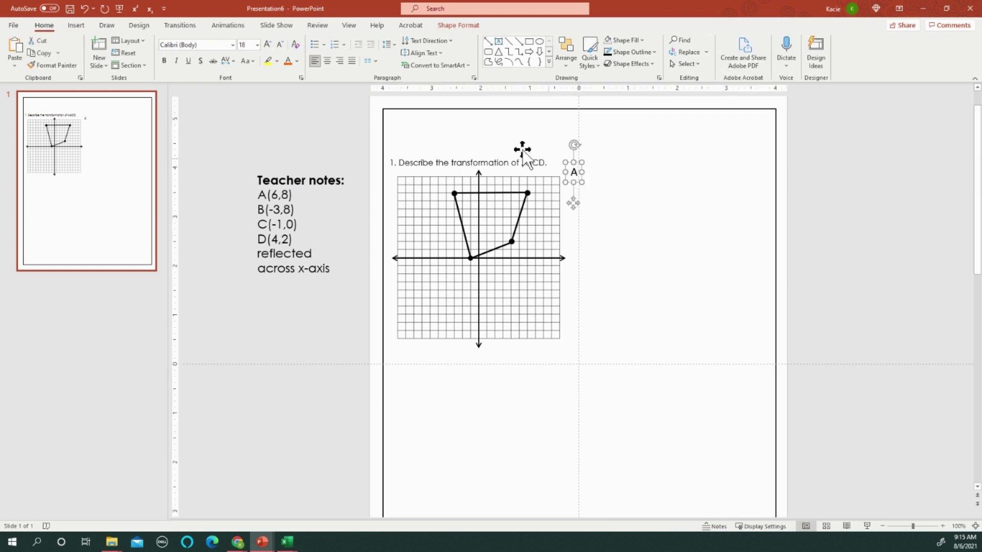
{"action": "left_click", "coordinate": [232, 45]}
{"action": "left_click", "coordinate": [219, 114]}
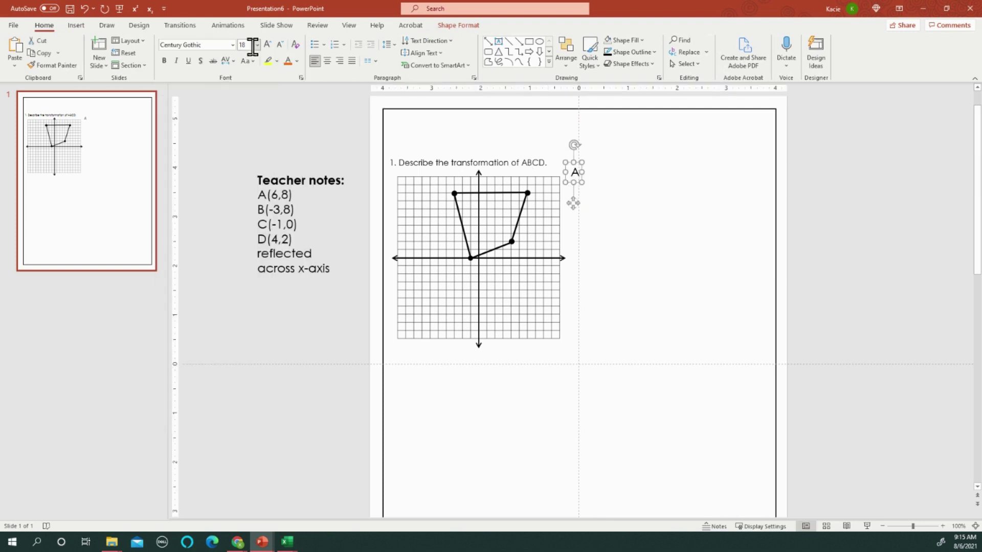
{"action": "left_click", "coordinate": [278, 47]}
{"action": "left_click", "coordinate": [278, 47]}
{"action": "left_click", "coordinate": [278, 47]}
{"action": "left_click_drag", "start_coordinate": [573, 197], "coordinate": [536, 218]}
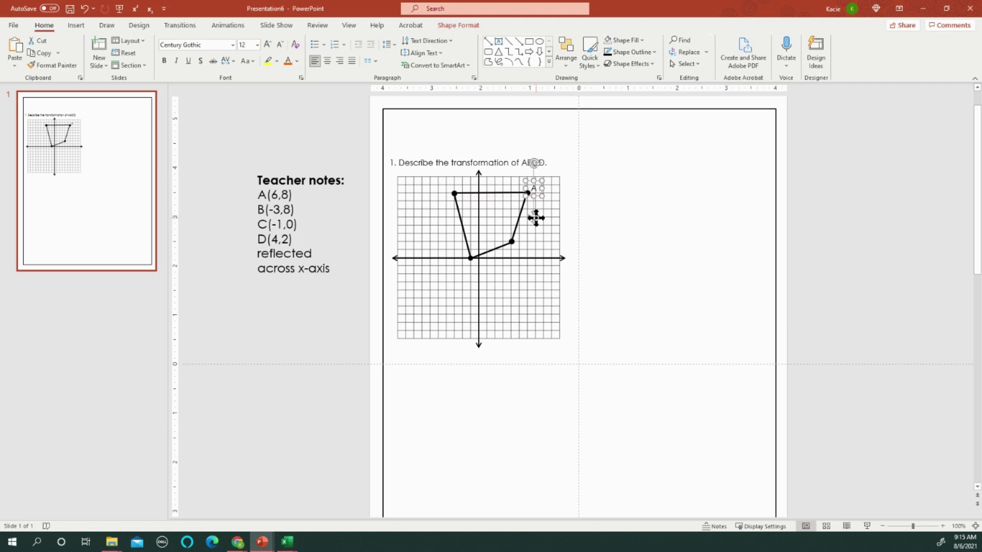
Paste copies of the label, change them to B and C, and place them beside their vertices.
{"action": "key", "text": "ctrl+v"}
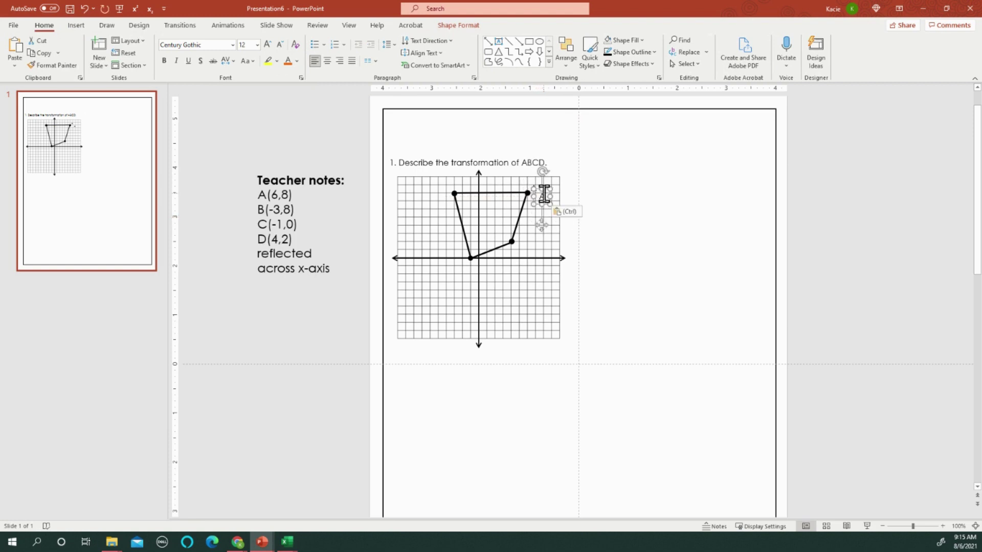
{"action": "left_click", "coordinate": [542, 194]}
{"action": "type", "text": "B"}
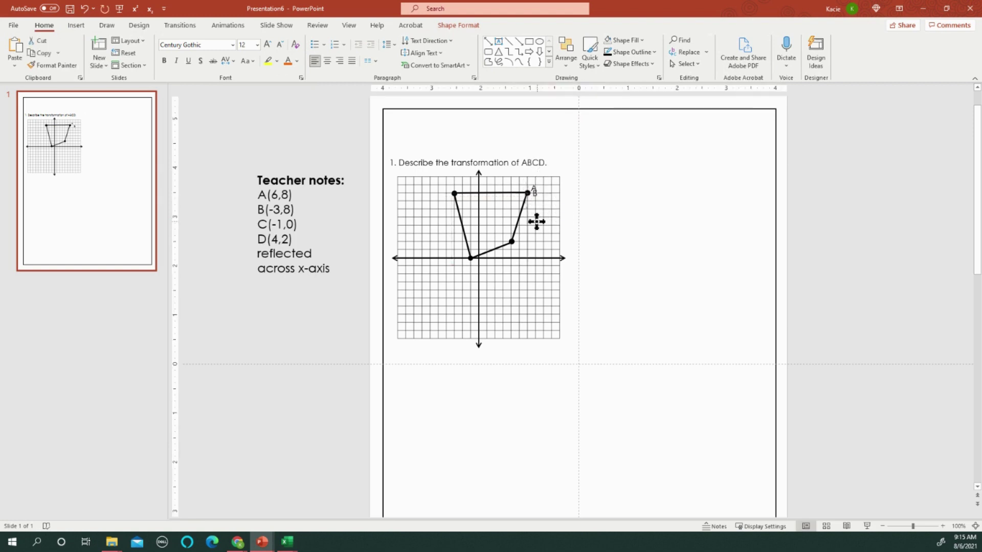
{"action": "left_click_drag", "start_coordinate": [534, 219], "coordinate": [451, 215]}
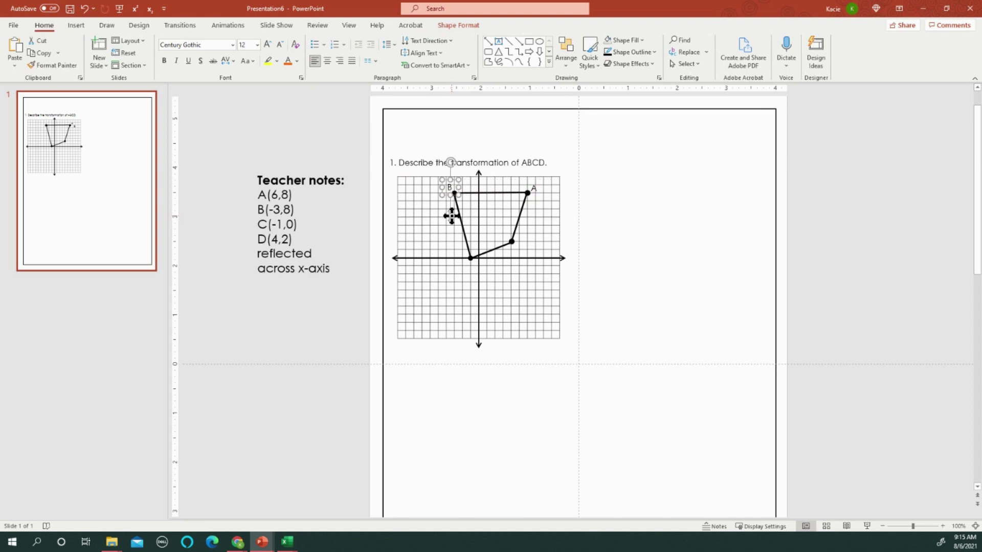
{"action": "key", "text": "ctrl+v"}
{"action": "left_click", "coordinate": [541, 194]}
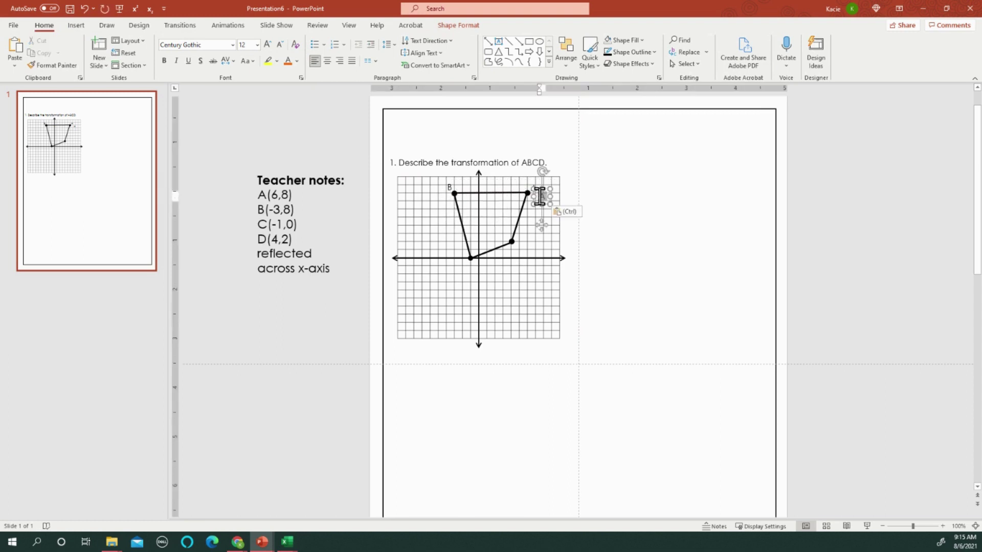
{"action": "type", "text": "C"}
{"action": "left_click_drag", "start_coordinate": [539, 222], "coordinate": [460, 286]}
Add a 'D' label beside vertex D and nudge the C label slightly up.
{"action": "key", "text": "ctrl+v"}
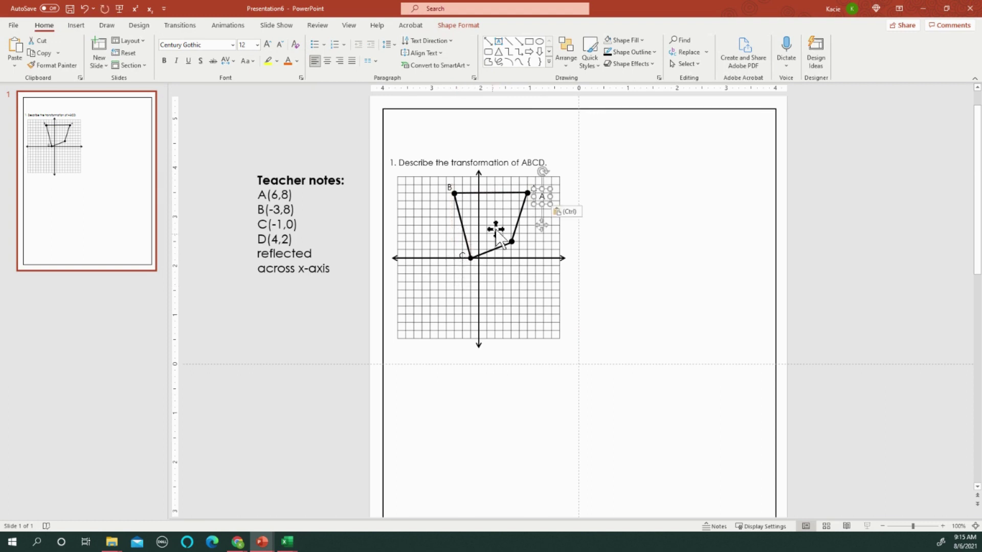
{"action": "left_click", "coordinate": [543, 197]}
{"action": "type", "text": "D"}
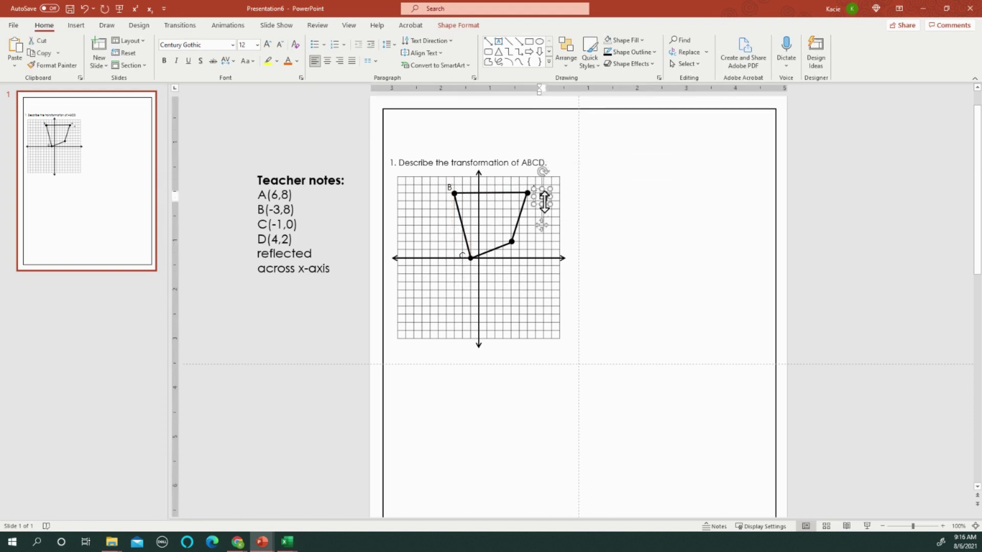
{"action": "left_click_drag", "start_coordinate": [544, 222], "coordinate": [521, 268]}
{"action": "left_click", "coordinate": [462, 253]}
{"action": "left_click", "coordinate": [463, 261]}
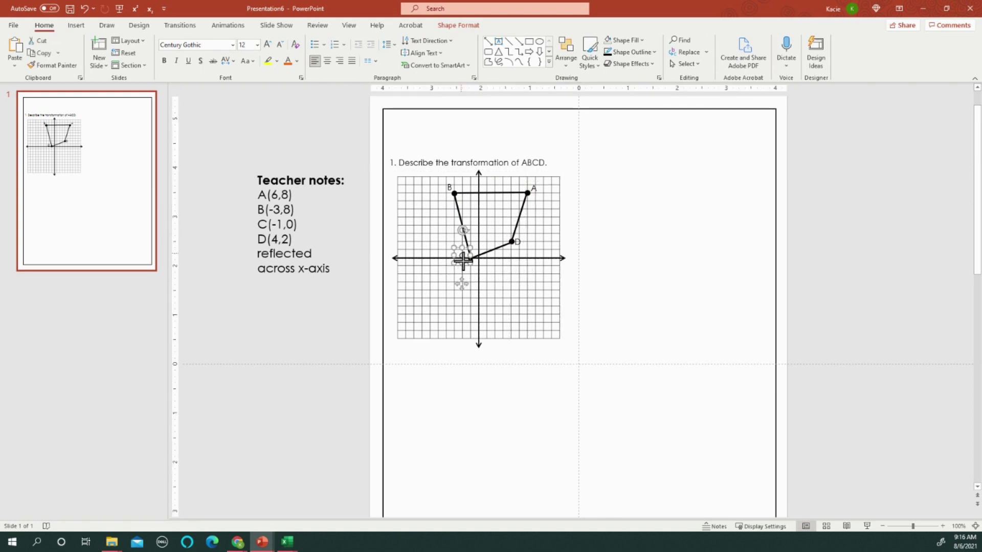
{"action": "key", "text": "Up"}
{"action": "key", "text": "Up"}
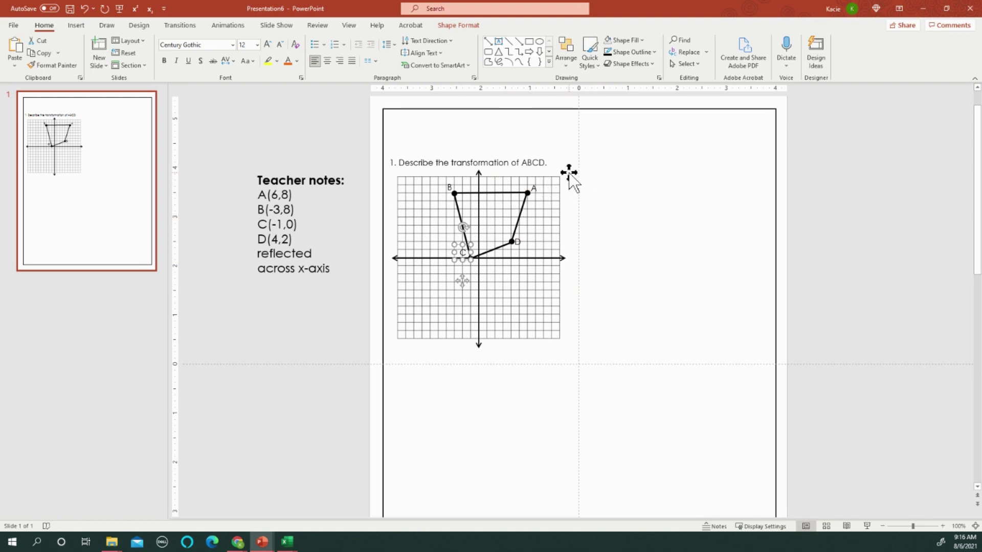
Select the quadrilateral and its dots, excluding labels A–D, and group them with Ctrl+G.
{"action": "left_click_drag", "start_coordinate": [585, 164], "coordinate": [435, 279]}
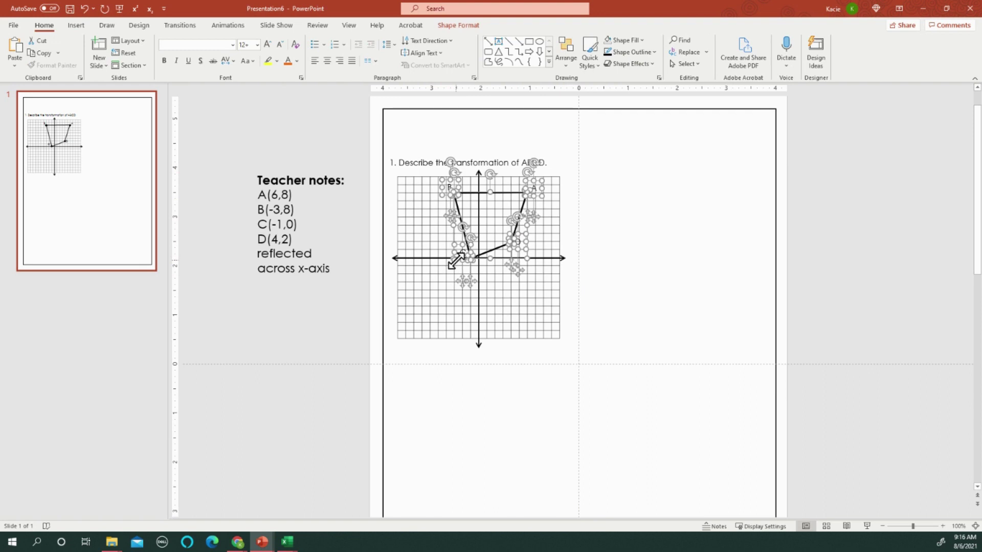
{"action": "left_click", "coordinate": [456, 256], "text": "shift"}
{"action": "left_click", "coordinate": [445, 184], "text": "shift"}
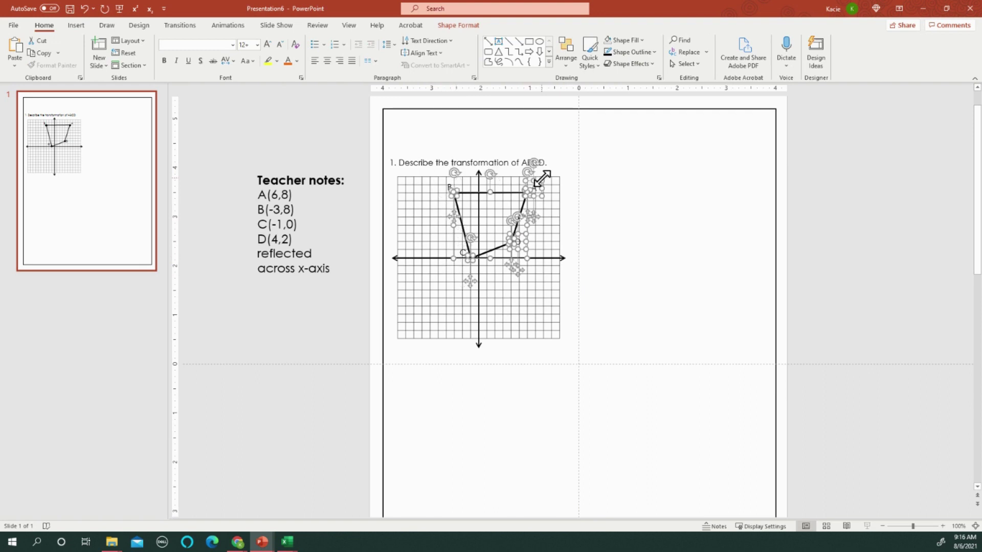
{"action": "left_click", "coordinate": [538, 183], "text": "shift"}
{"action": "left_click", "coordinate": [521, 244], "text": "shift"}
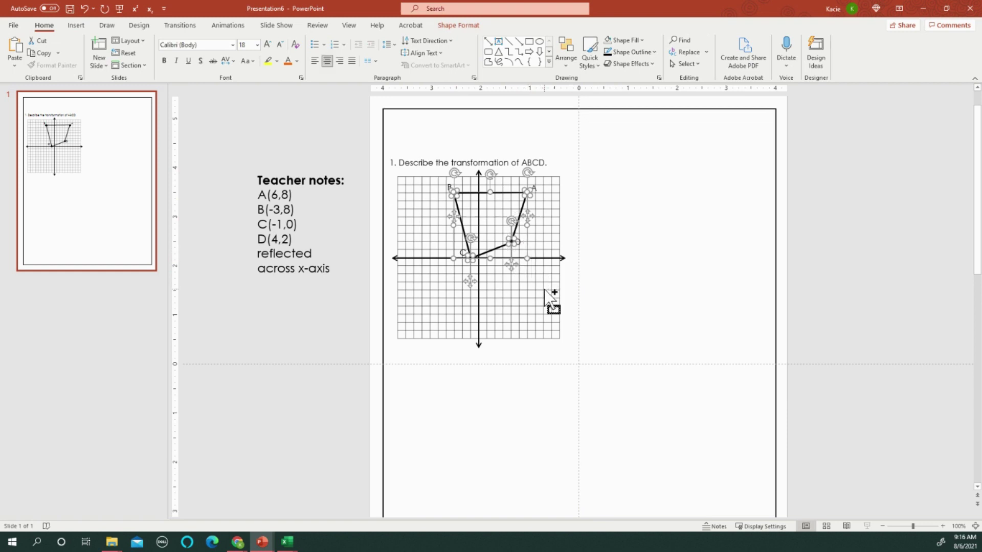
{"action": "key", "text": "ctrl+g"}
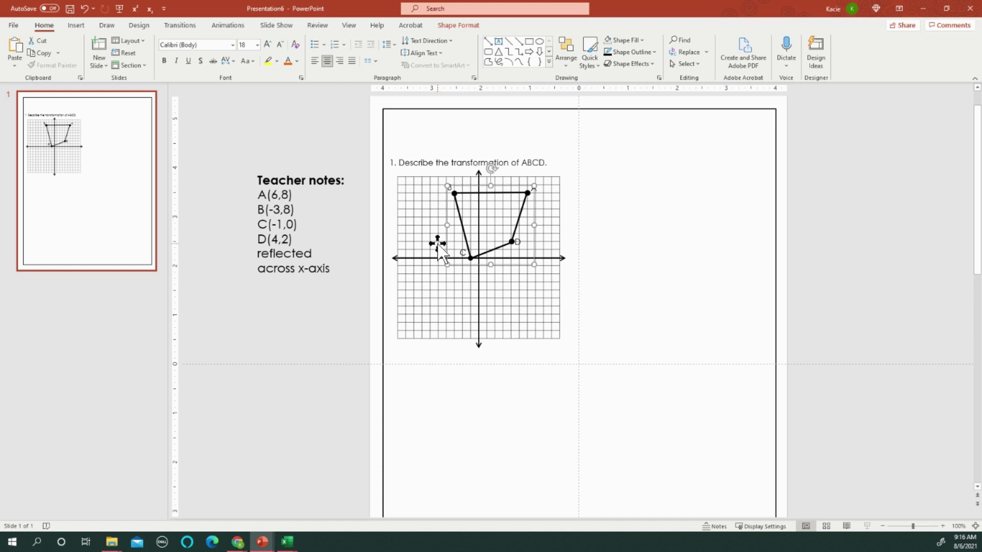
Duplicate the grouped figure, flip the copy vertically, and move it below the x-axis.
{"action": "left_click_drag", "start_coordinate": [437, 245], "coordinate": [481, 268]}
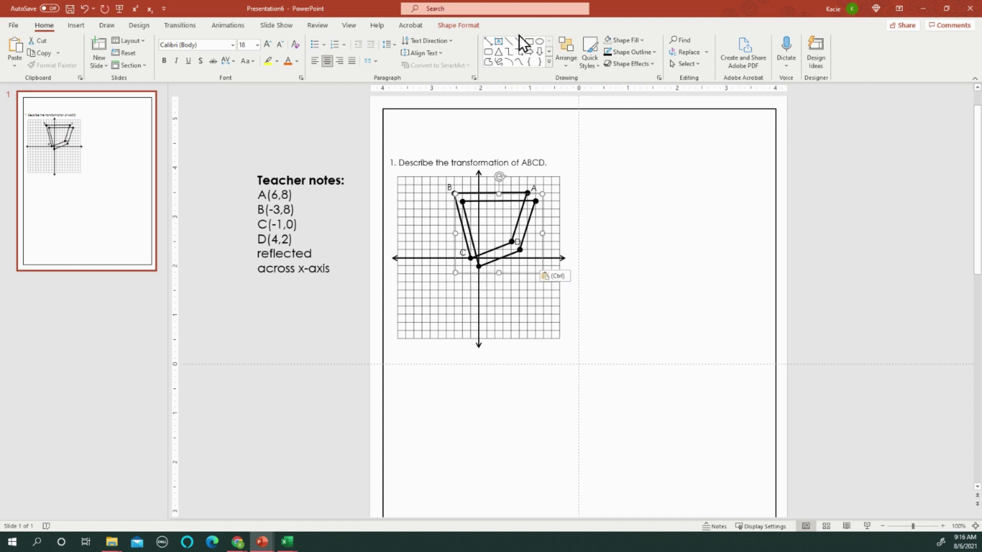
{"action": "left_click", "coordinate": [463, 25]}
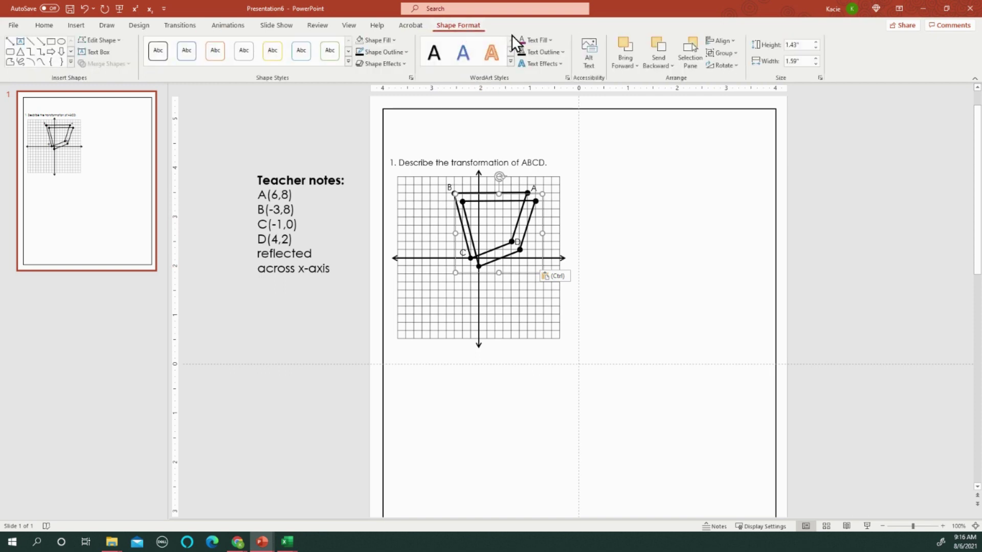
{"action": "left_click", "coordinate": [724, 66]}
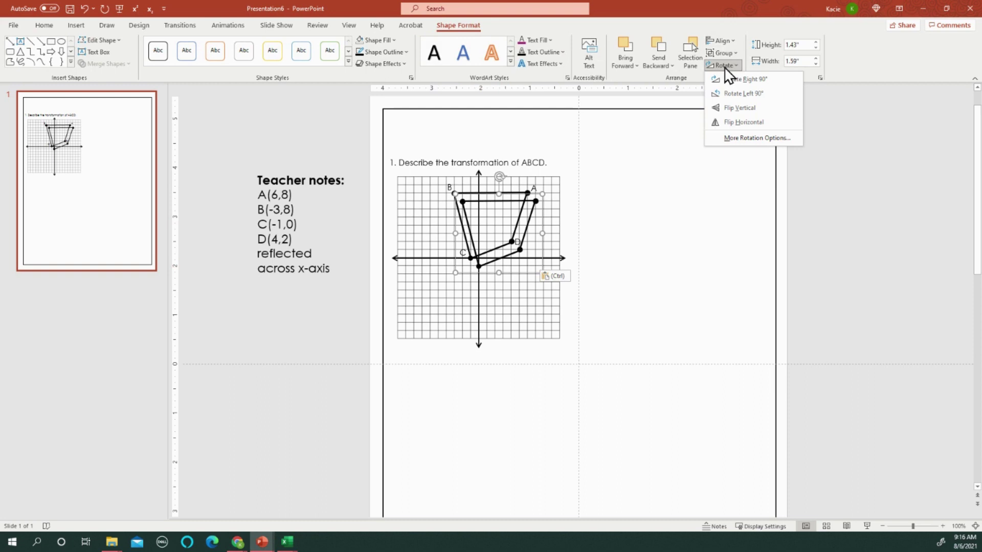
{"action": "left_click", "coordinate": [728, 112]}
{"action": "left_click_drag", "start_coordinate": [508, 276], "coordinate": [503, 322]}
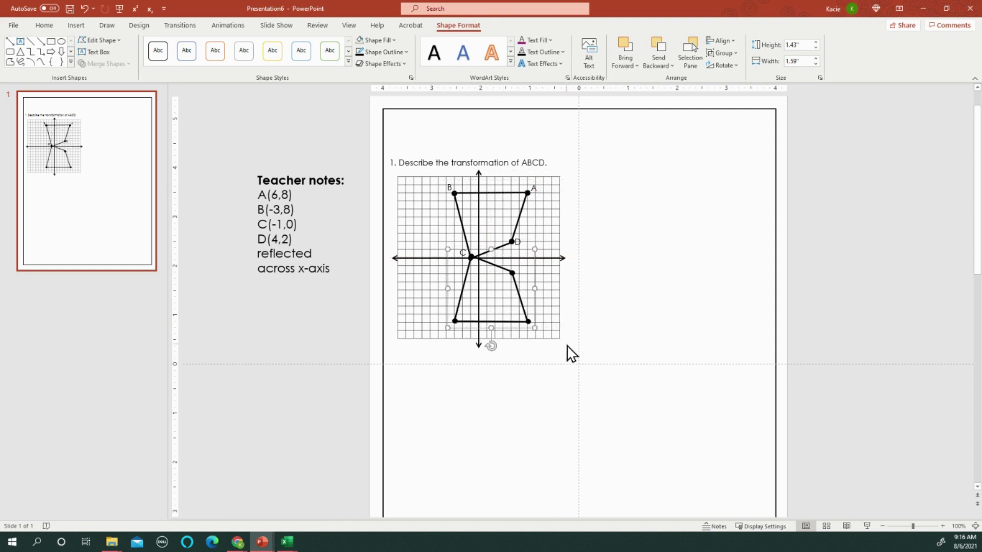
Nudge the flipped copy right, left and down so it lines up with the original.
{"action": "key", "text": "ctrl+Right"}
{"action": "key", "text": "ctrl+Right"}
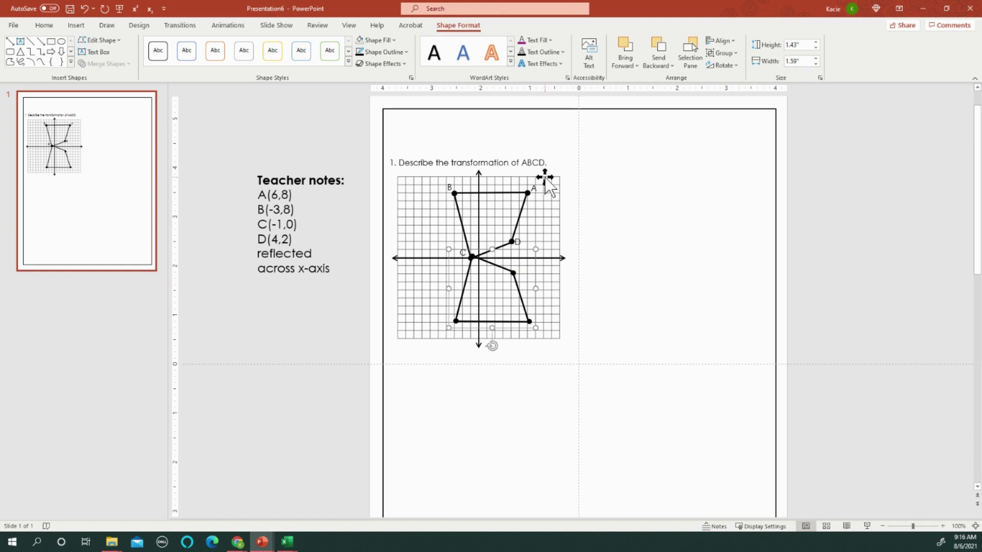
{"action": "key", "text": "ctrl+Left"}
{"action": "key", "text": "ctrl+Left"}
{"action": "key", "text": "ctrl+Left"}
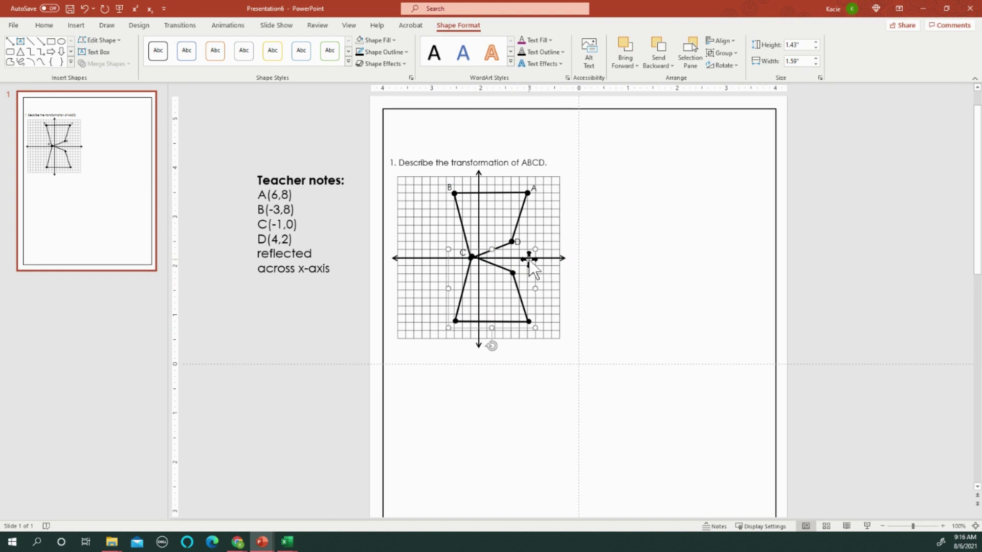
{"action": "key", "text": "ctrl+Down"}
{"action": "key", "text": "ctrl+Down"}
{"action": "key", "text": "ctrl+Down"}
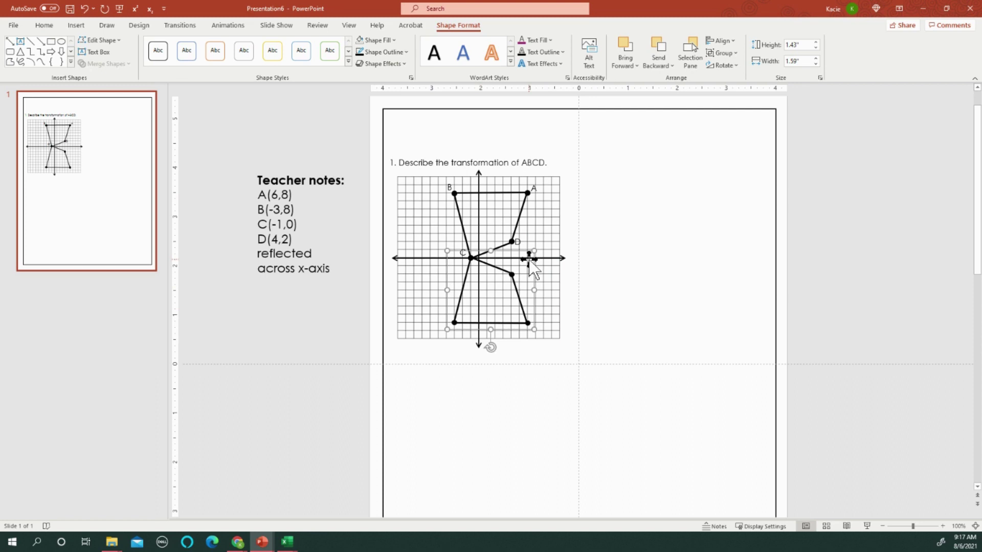
Copy the A label, change it to A', and place it beside the reflected A vertex.
{"action": "left_click", "coordinate": [532, 188]}
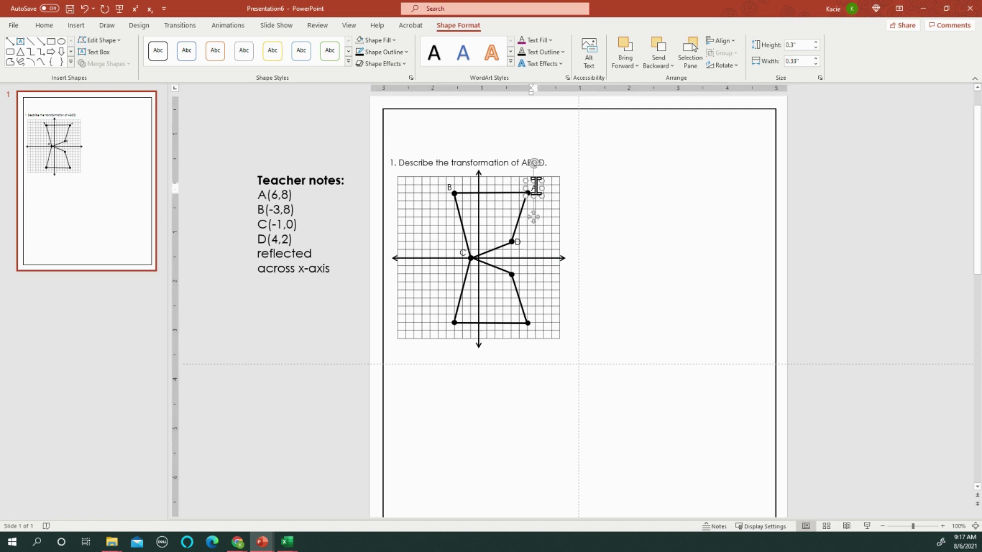
{"action": "key", "text": "Escape"}
{"action": "key", "text": "ctrl+c"}
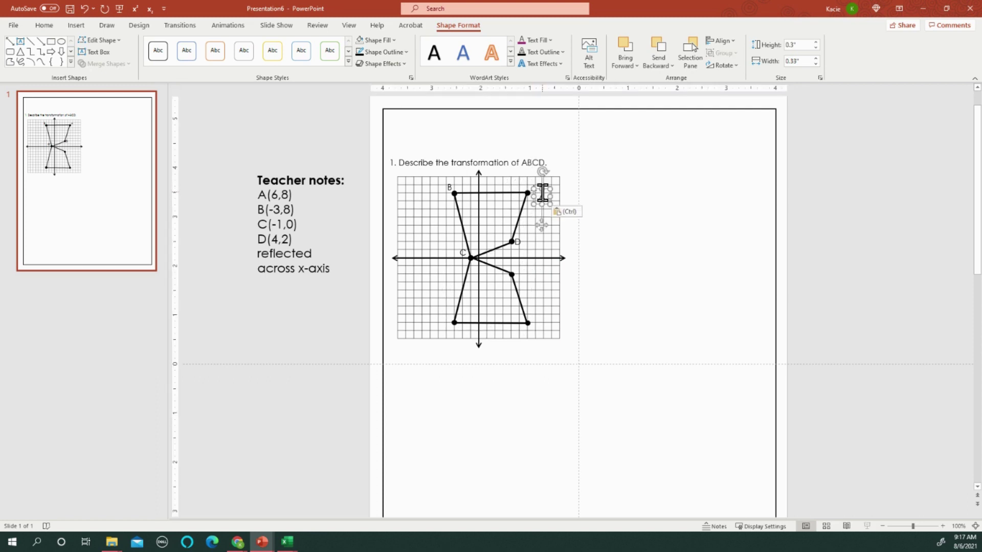
{"action": "key", "text": "ctrl+v"}
{"action": "left_click", "coordinate": [546, 197]}
{"action": "left_click_drag", "start_coordinate": [550, 196], "coordinate": [538, 330]}
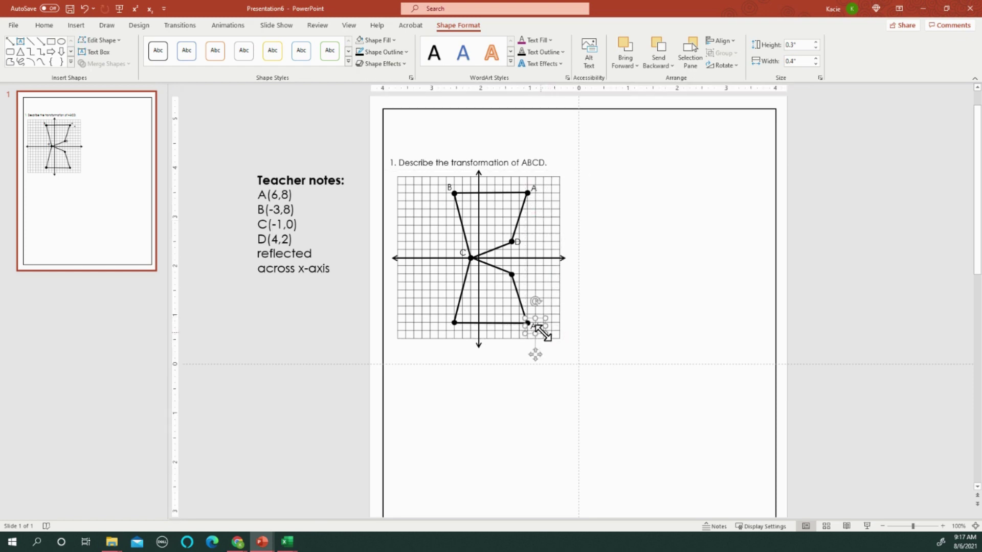
{"action": "left_click", "coordinate": [607, 244]}
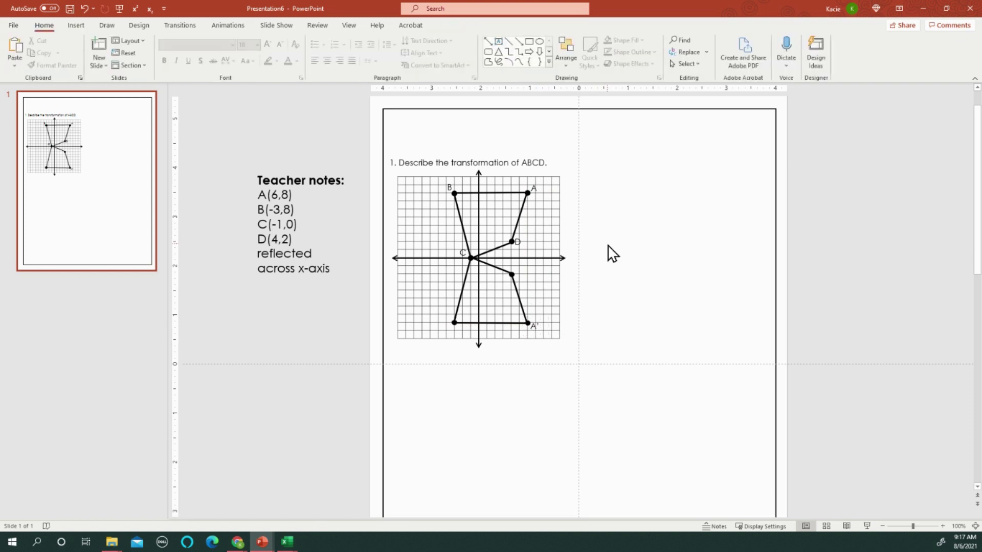